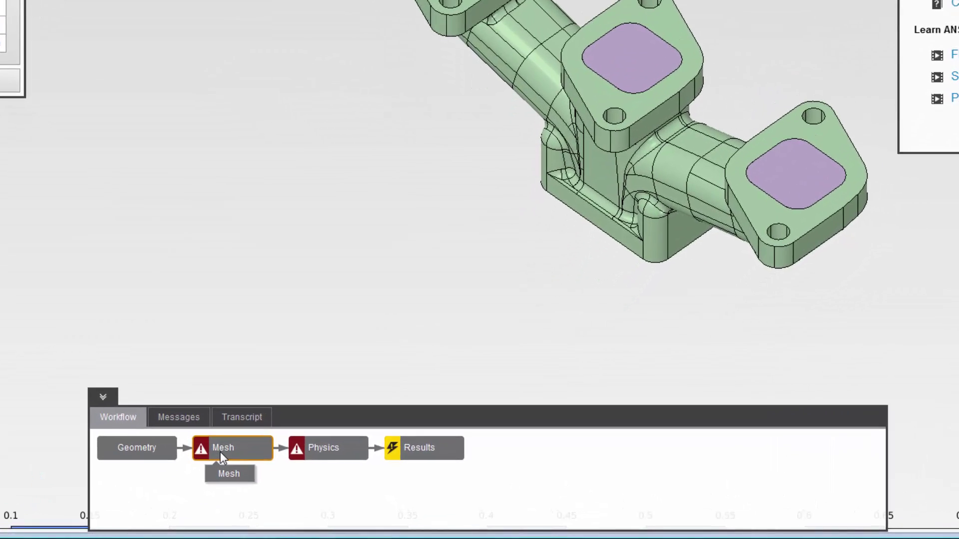
# Step: Add a Physics Solution task after the Mesh task in the workflow
pyautogui.rightClick(219, 452)
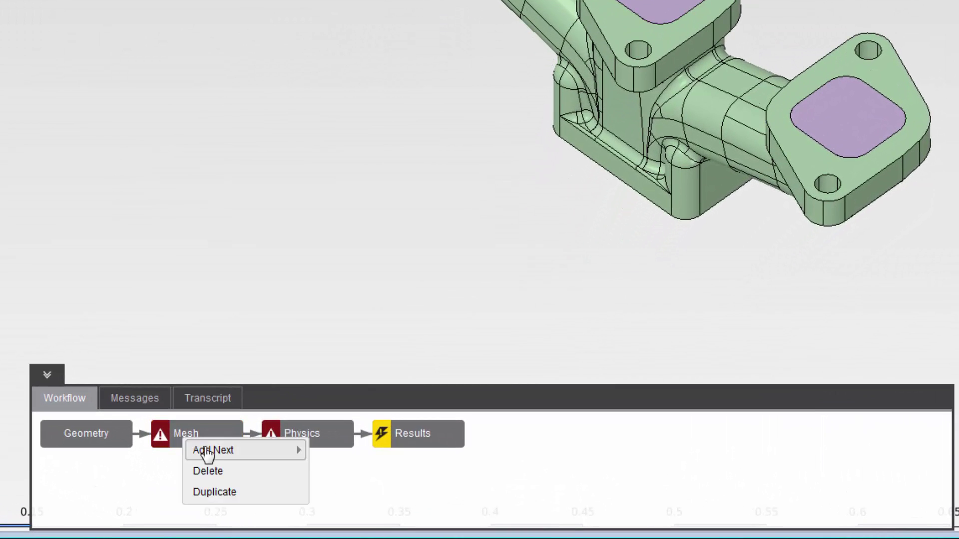
pyautogui.moveTo(253, 456)
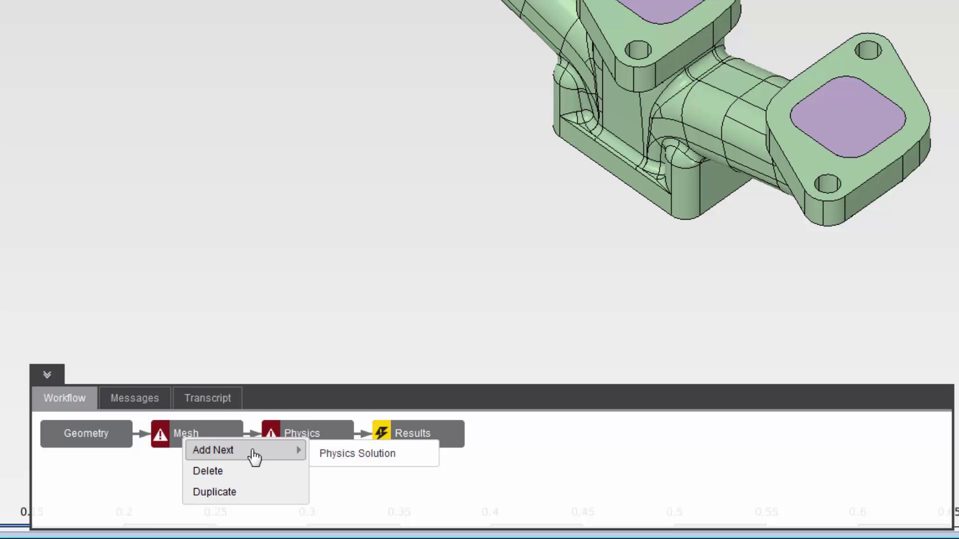
pyautogui.click(346, 455)
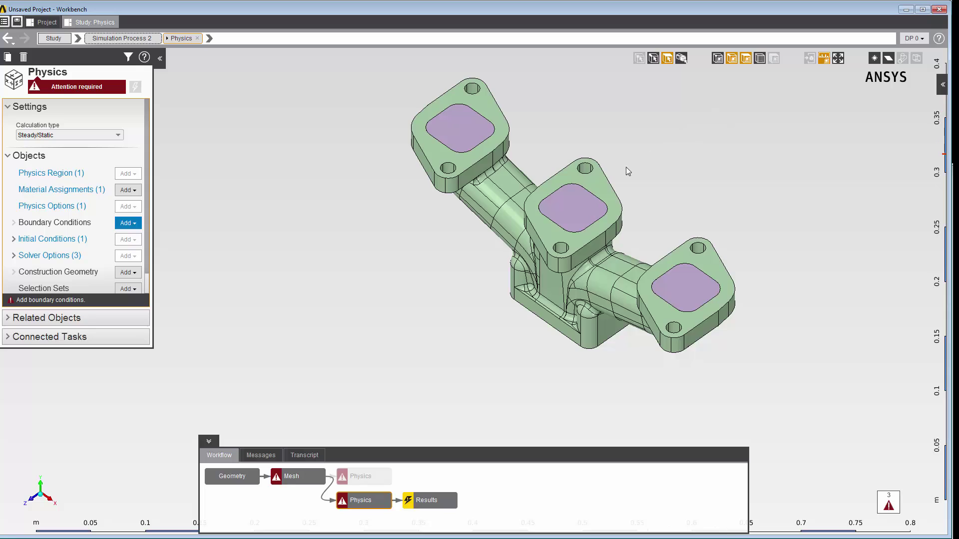
# Step: Add an inlet boundary condition to the new Physics task from the manifold model
pyautogui.rightClick(575, 199)
pyautogui.moveTo(593, 208)
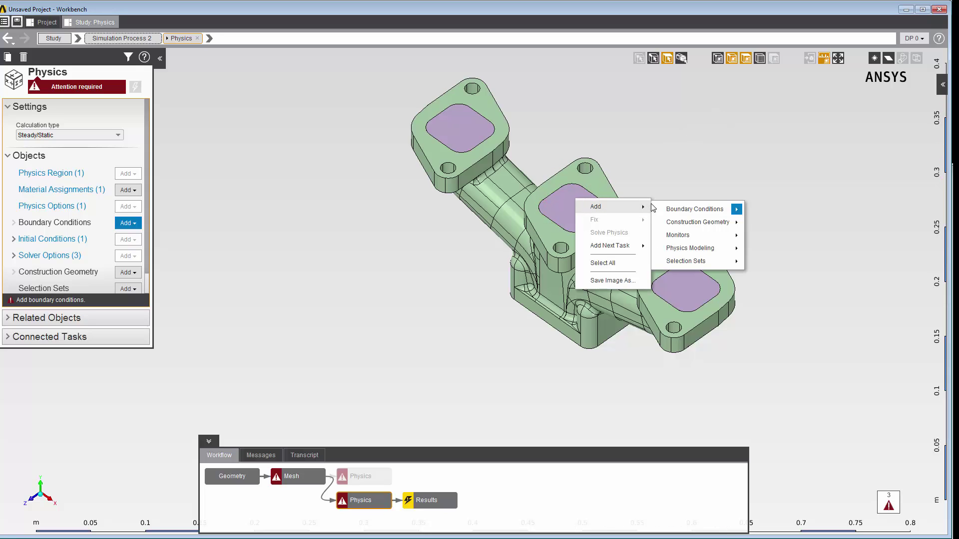
pyautogui.moveTo(652, 208)
pyautogui.click(761, 212)
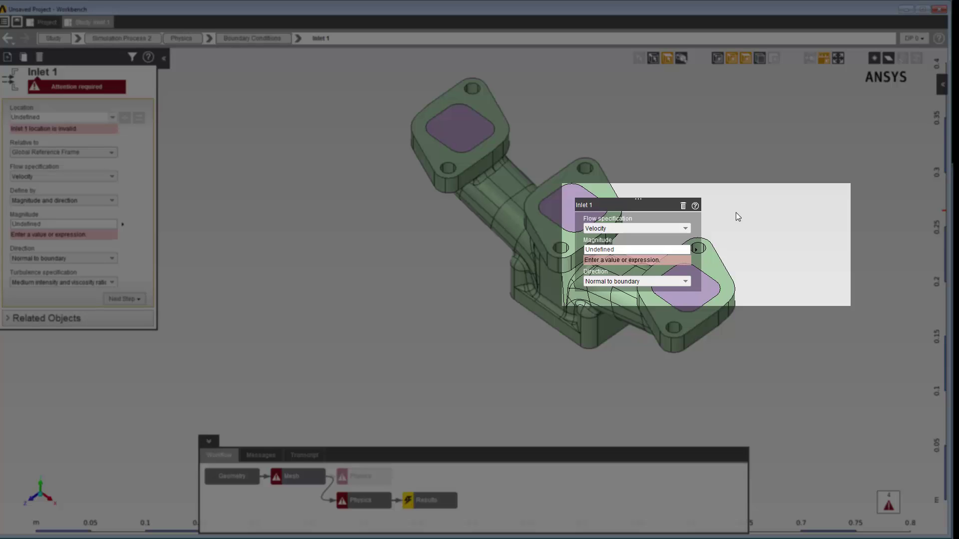
pyautogui.moveTo(696, 218)
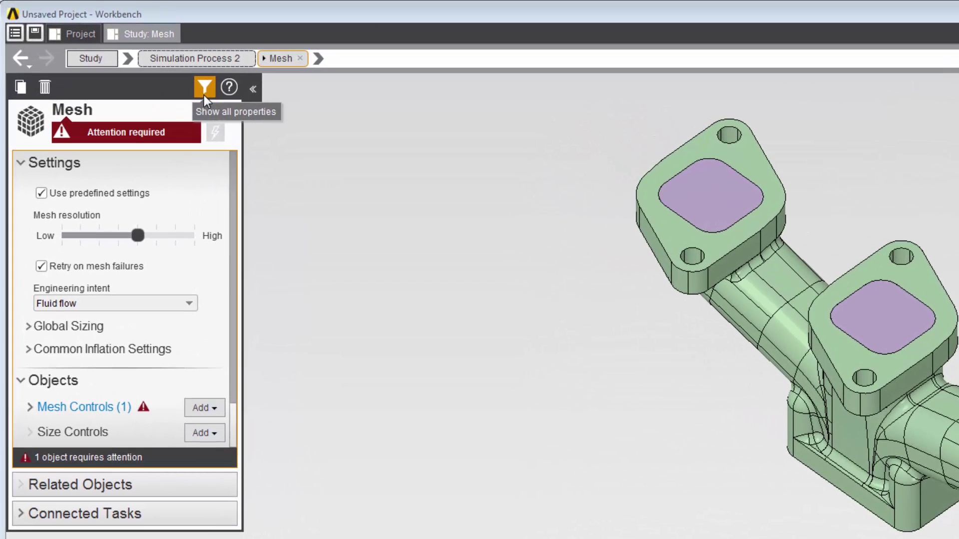
# Step: Show all properties of the Mesh task and restore the filtered property view
pyautogui.click(204, 90)
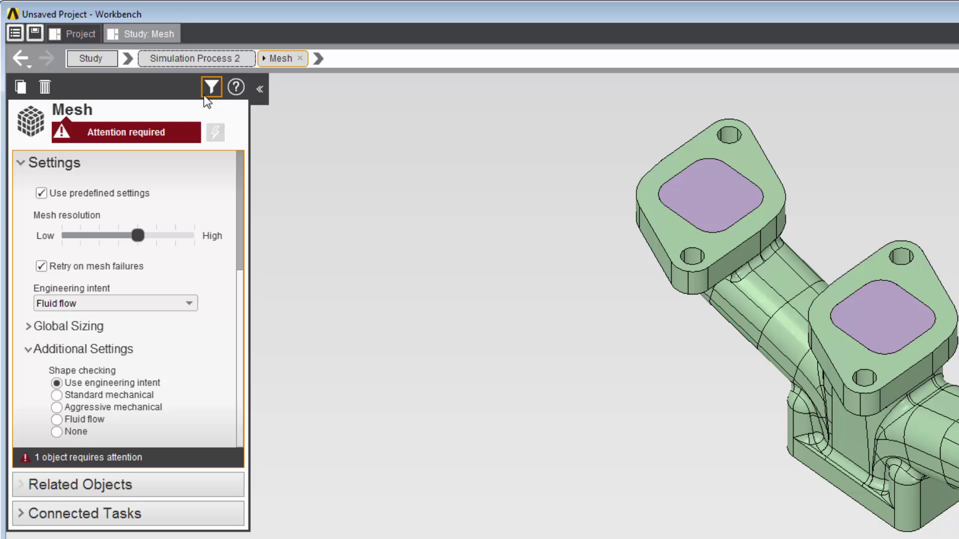
pyautogui.click(210, 95)
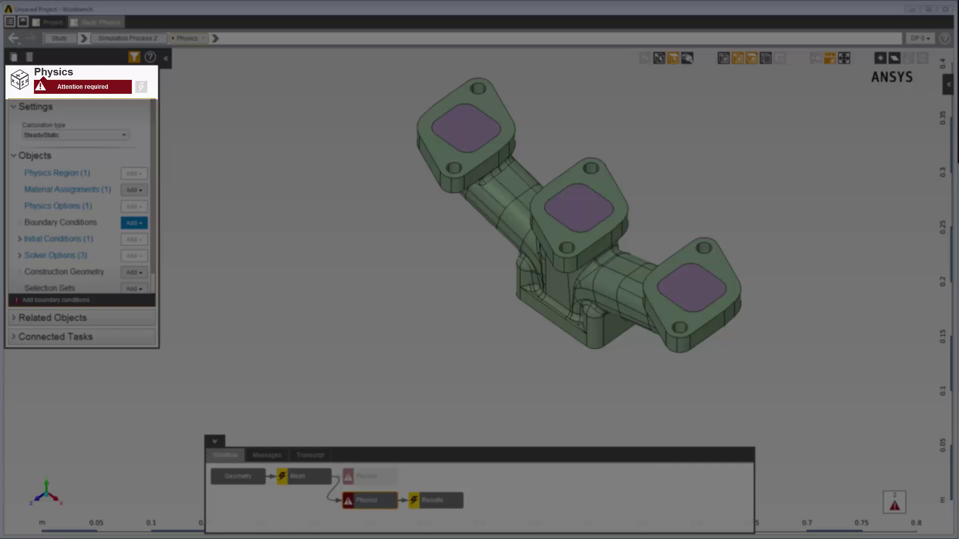
# Step: Open the Mesh task and generate the mesh for the manifold
pyautogui.click(309, 480)
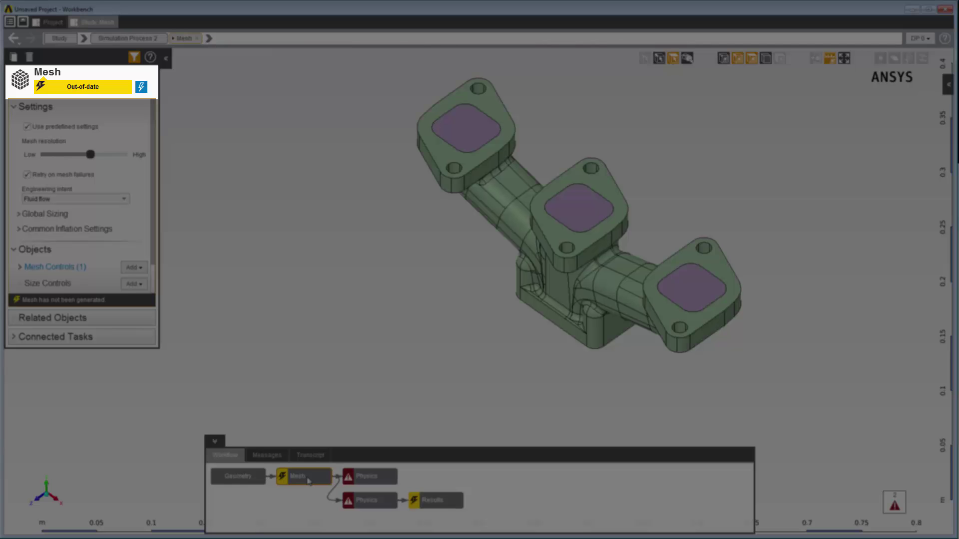
pyautogui.click(237, 478)
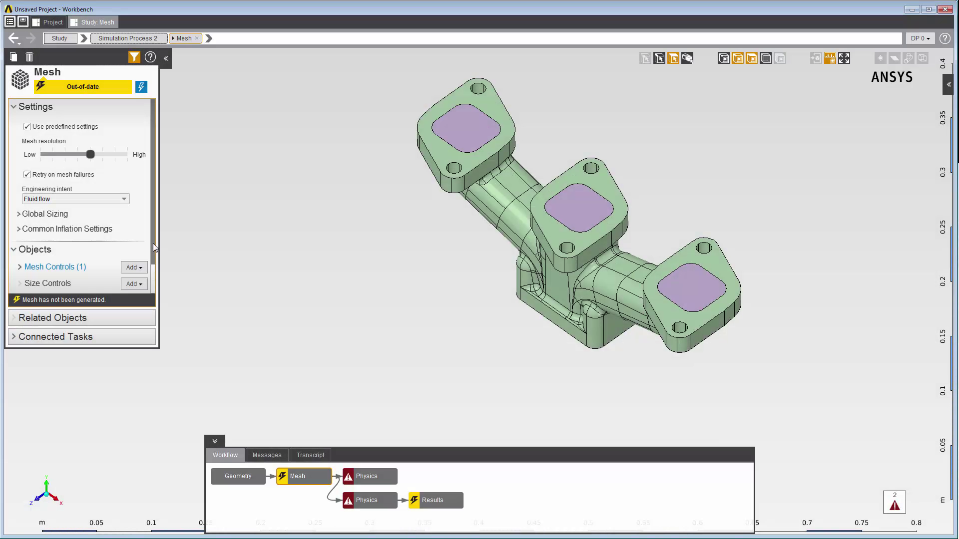
pyautogui.scroll(-1, 153, 244)
pyautogui.rightClick(446, 161)
pyautogui.moveTo(472, 170)
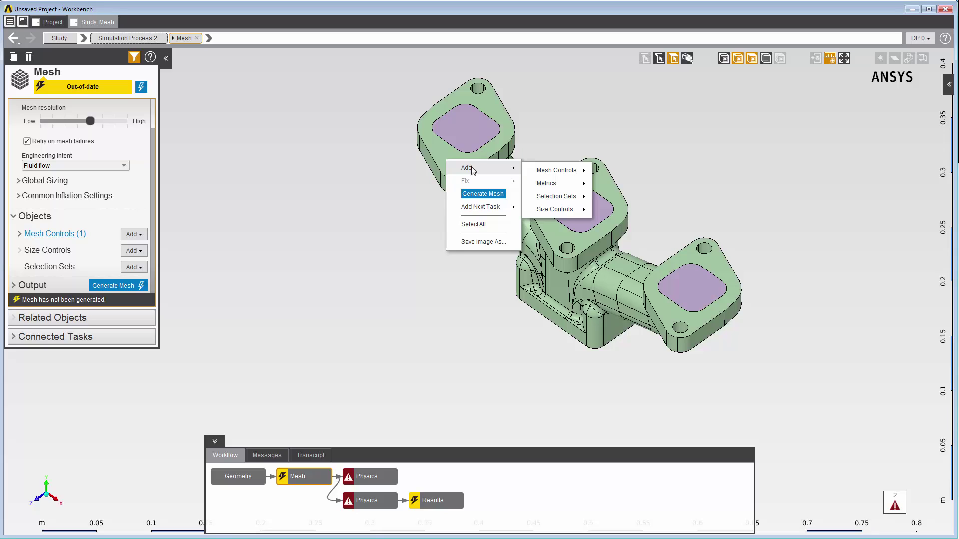
pyautogui.click(474, 194)
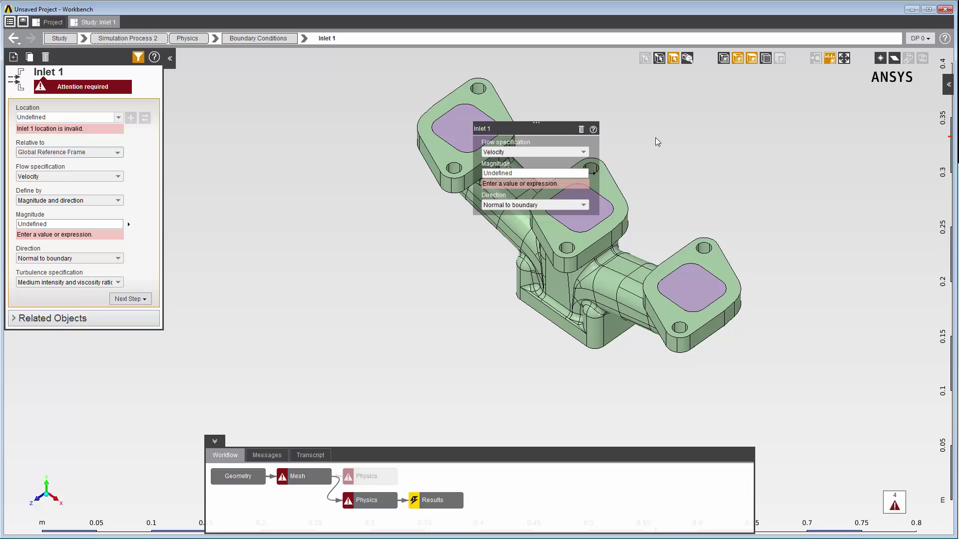
# Step: Examine the Physics and Inlet 1 messages with their related objects, check the transcript, and return to the workflow view
pyautogui.click(267, 455)
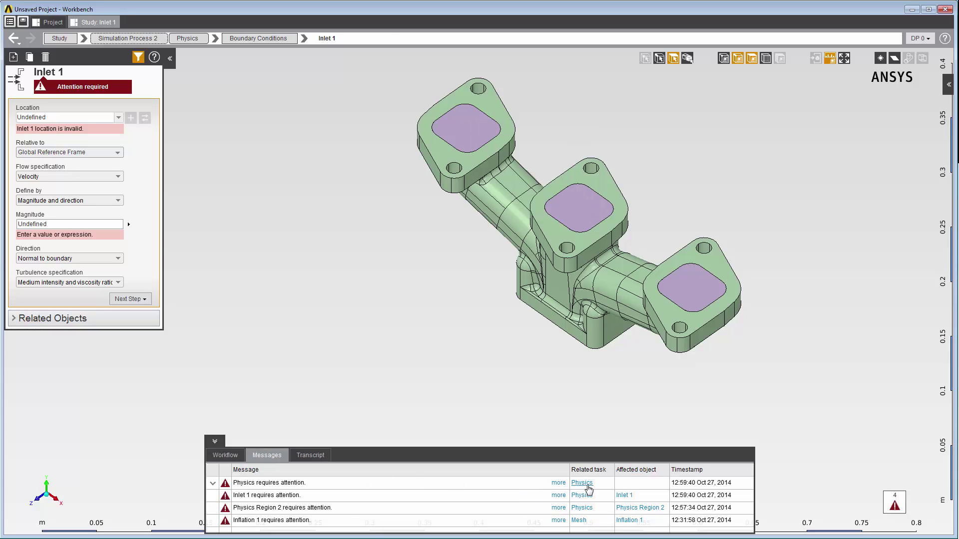
pyautogui.click(582, 483)
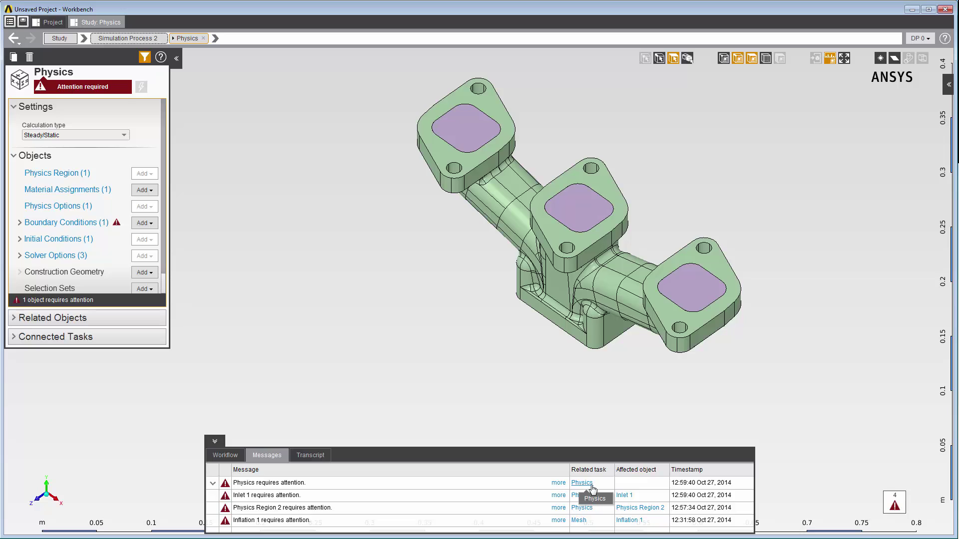
pyautogui.click(624, 495)
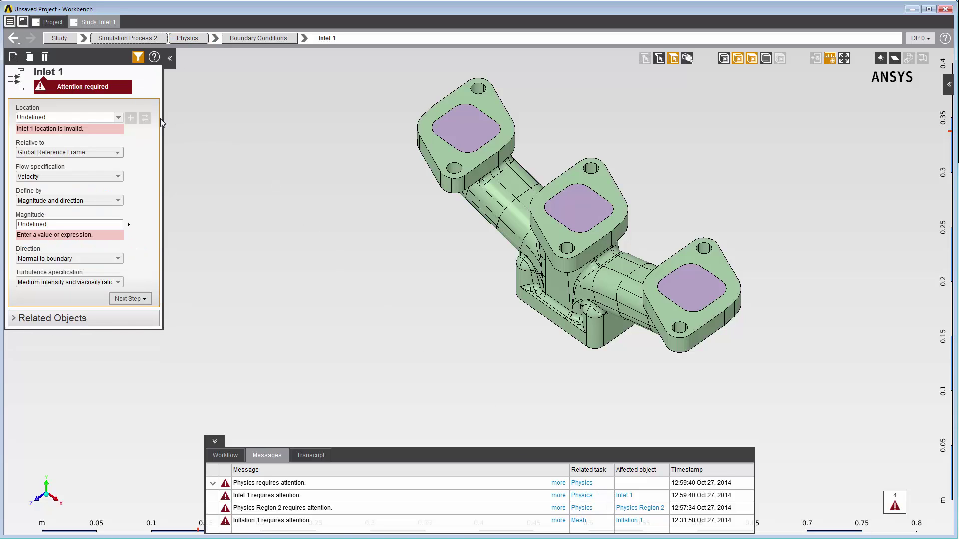
pyautogui.click(111, 90)
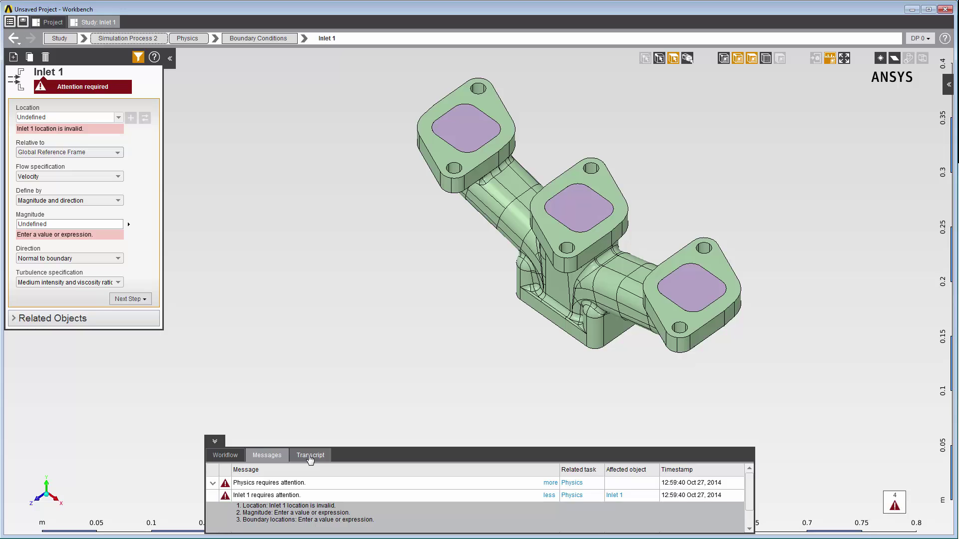
pyautogui.click(310, 456)
pyautogui.click(229, 456)
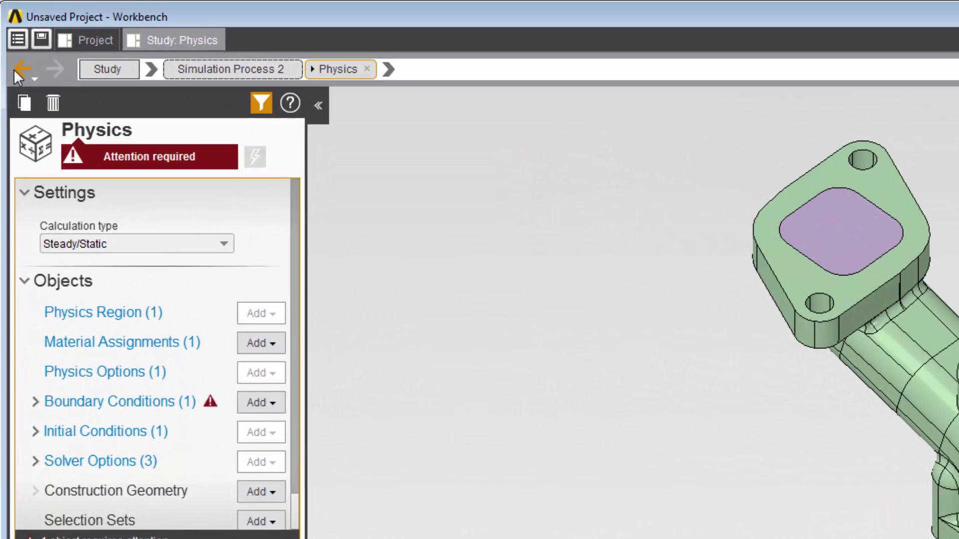
# Step: Look through the navigation history and the list of object categories and types available under the Physics task
pyautogui.click(39, 82)
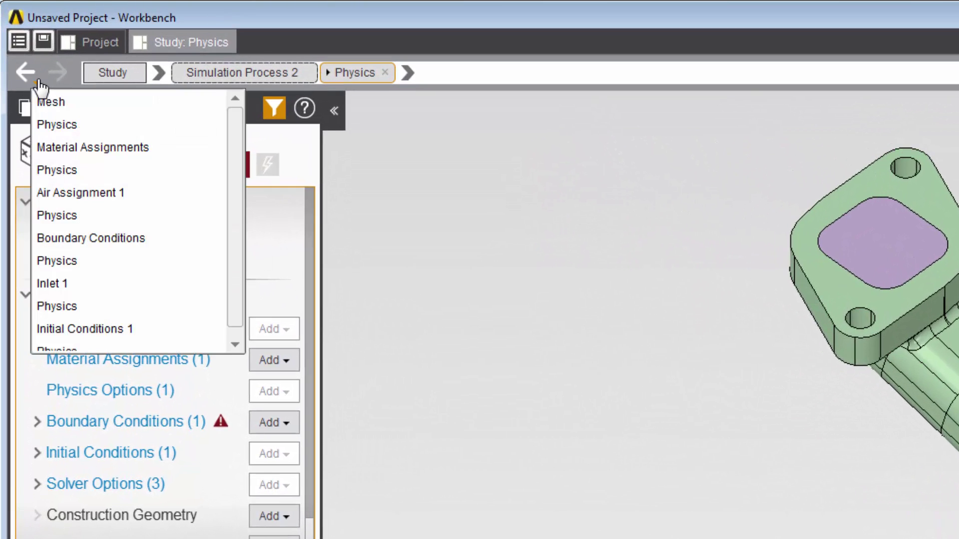
pyautogui.click(40, 87)
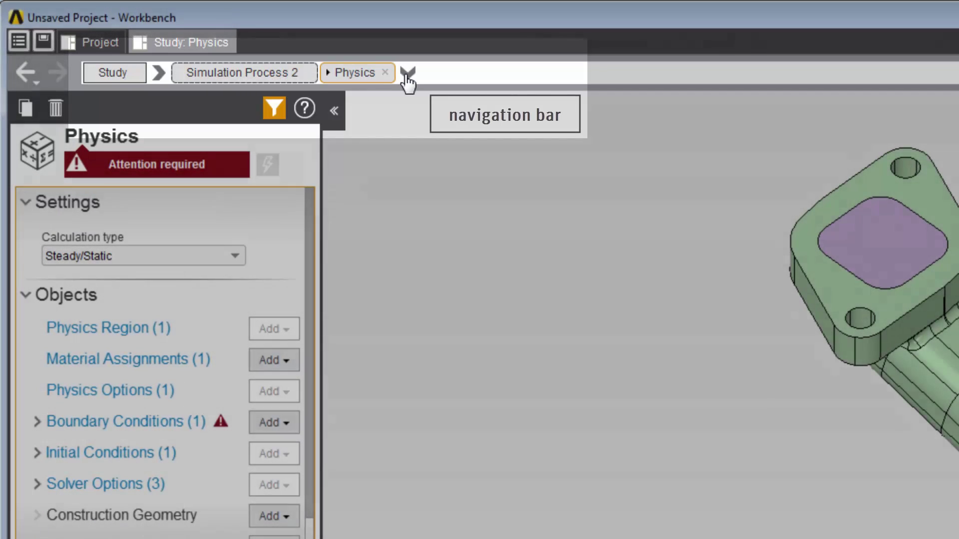
pyautogui.click(407, 74)
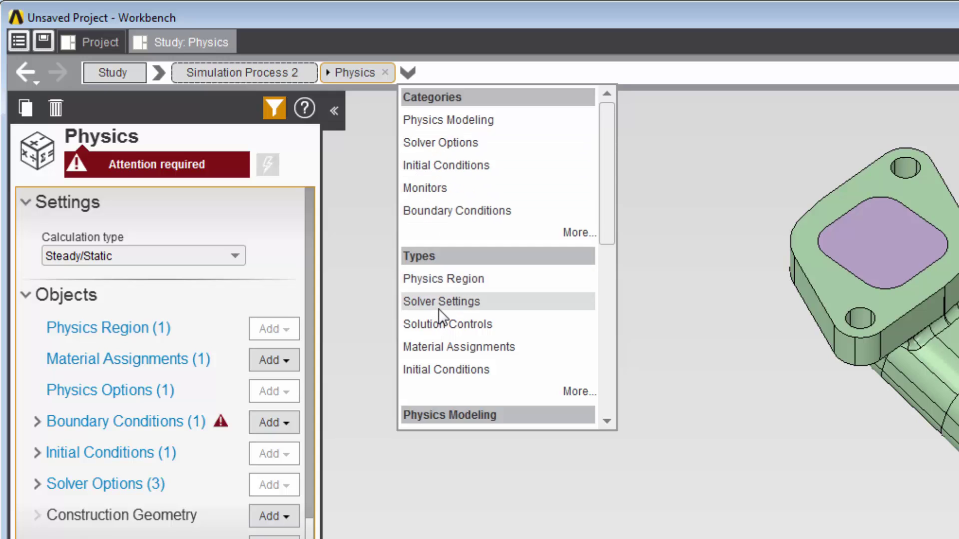
pyautogui.click(363, 302)
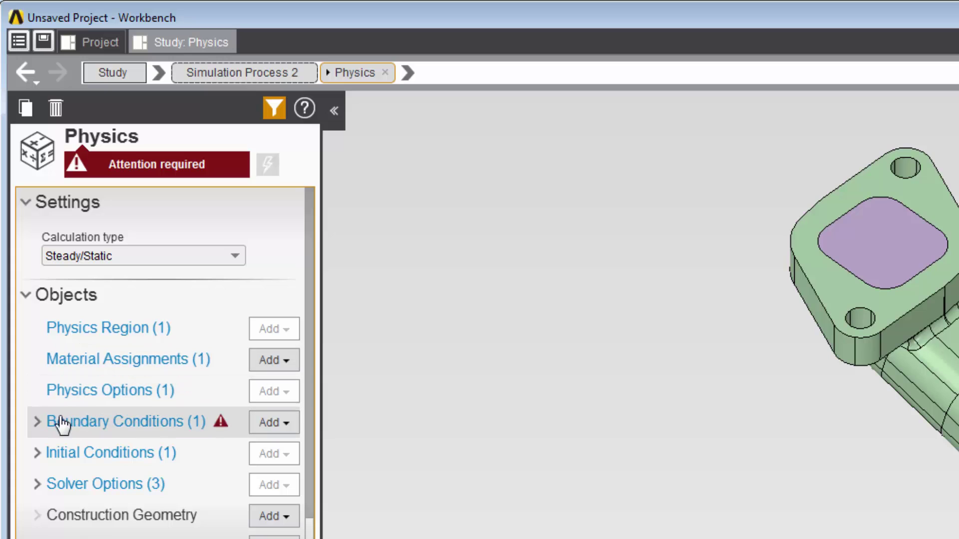
# Step: Expand the boundary and initial conditions of the Physics task and view the Inlet 1 settings before returning to the task
pyautogui.click(36, 421)
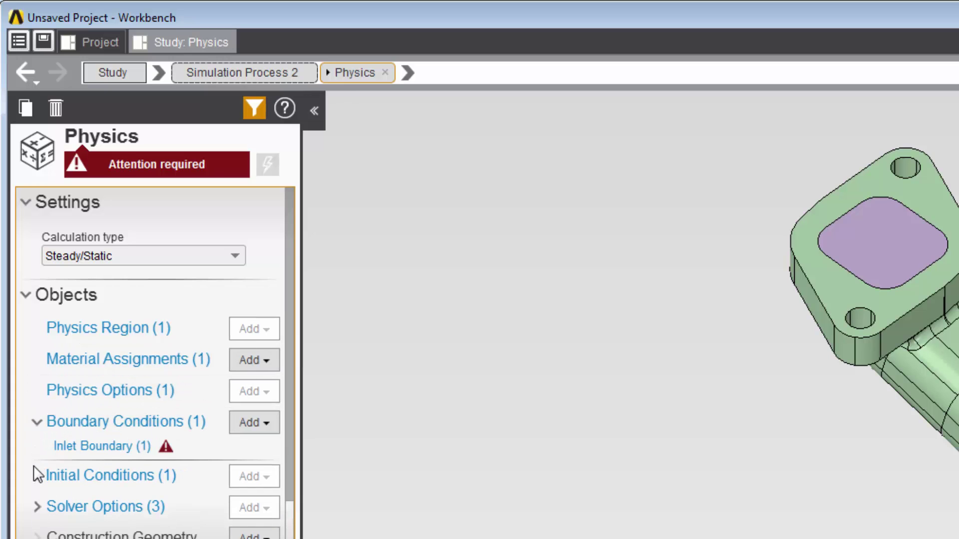
pyautogui.click(36, 476)
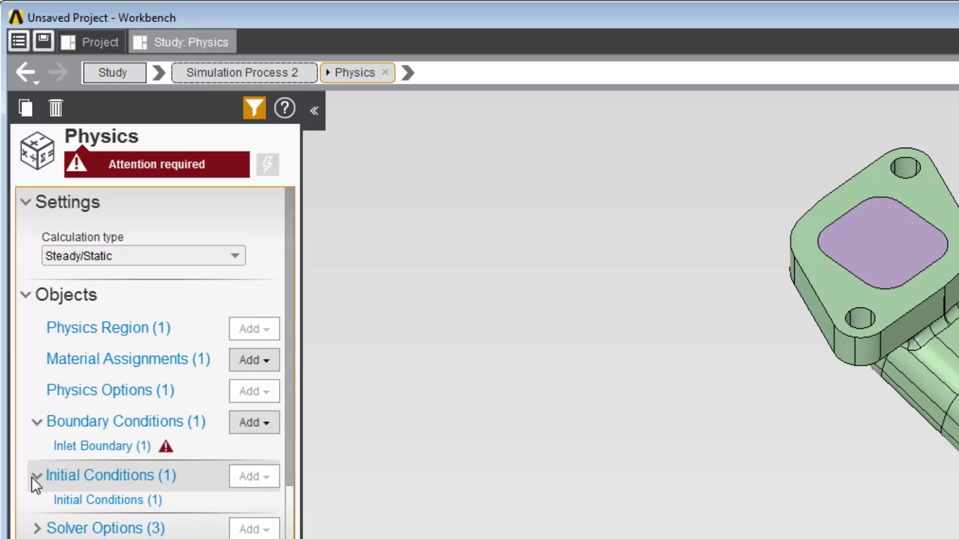
pyautogui.click(81, 450)
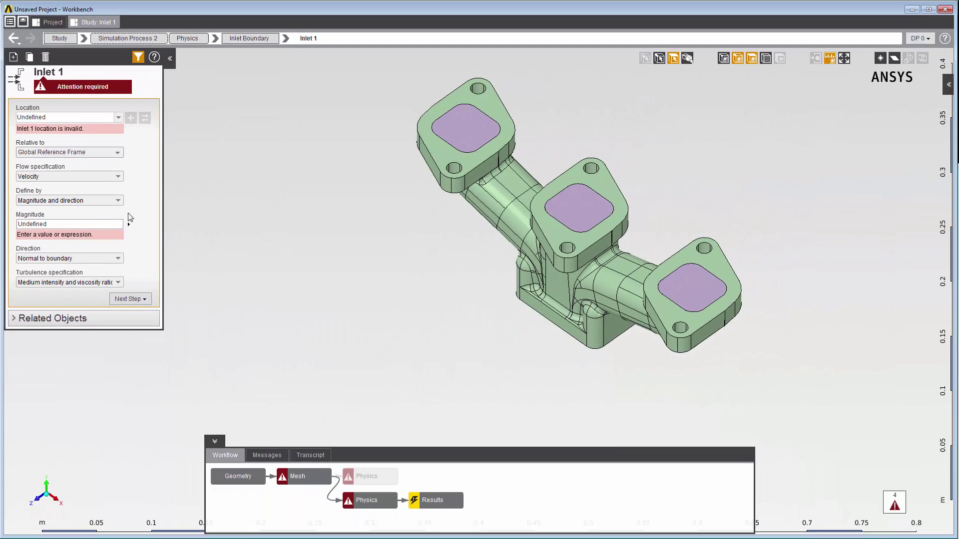
pyautogui.click(366, 500)
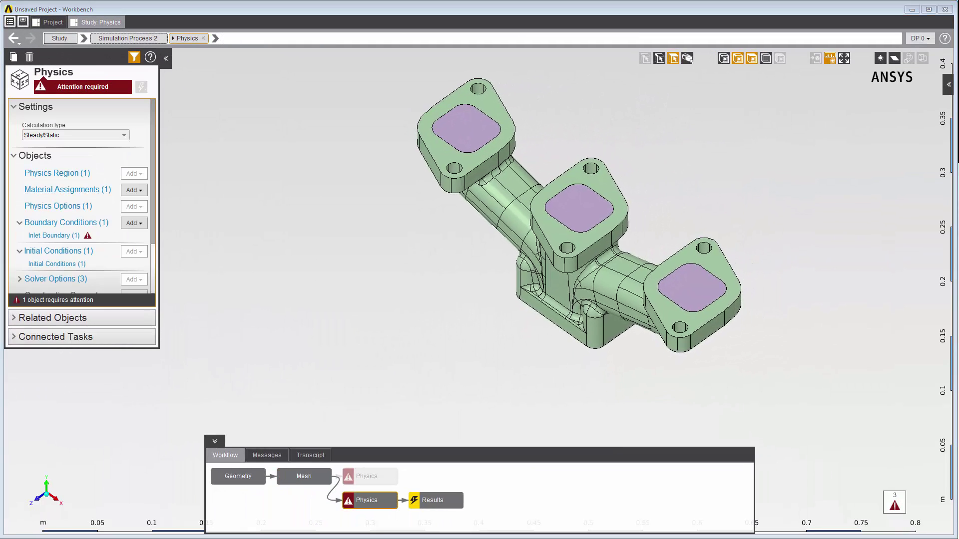
# Step: Try the edge and face selection filters, pick the middle flange's front face, and clear the selection
pyautogui.click(726, 274)
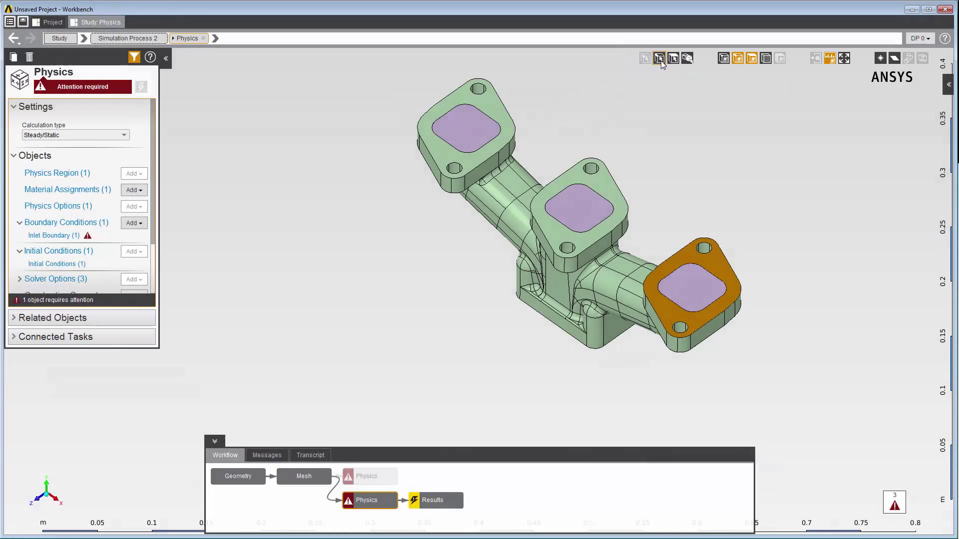
pyautogui.click(660, 58)
pyautogui.click(673, 60)
pyautogui.click(583, 186)
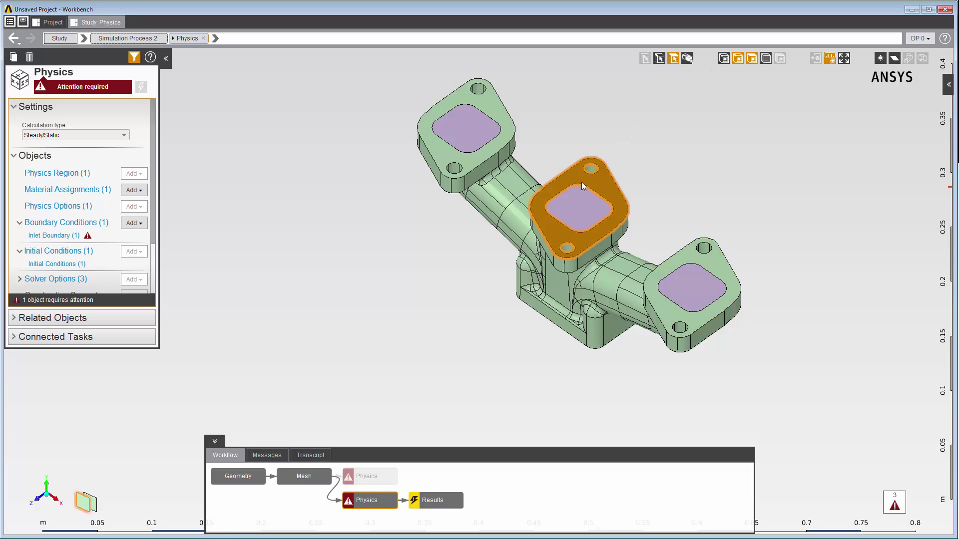
pyautogui.click(520, 189)
pyautogui.click(674, 113)
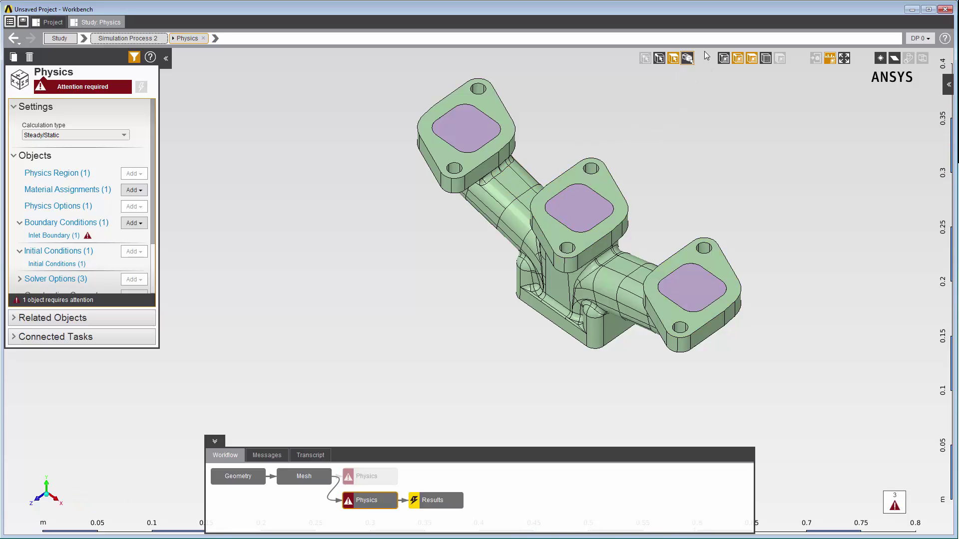
# Step: Try the vertex, edge and face display of the manifold, restoring the edges and faces
pyautogui.click(723, 58)
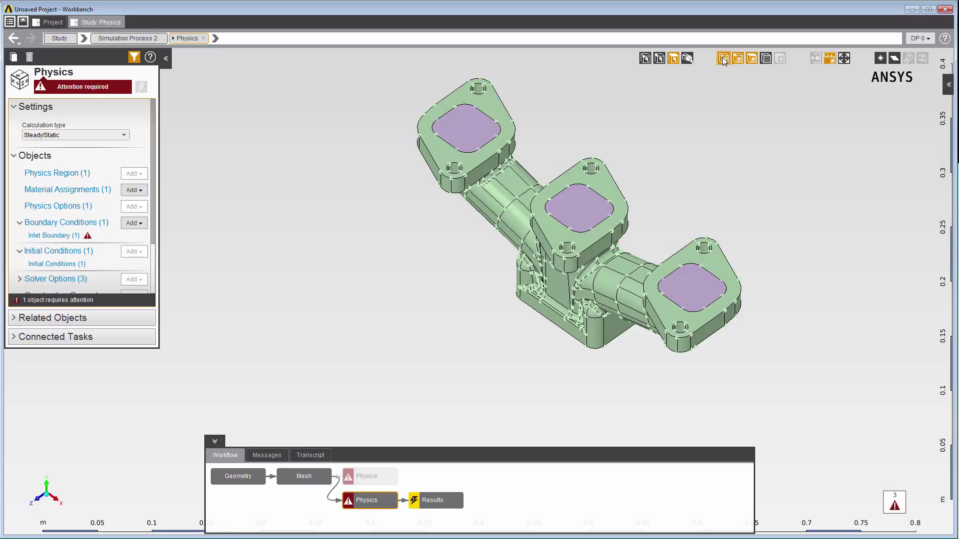
pyautogui.click(739, 58)
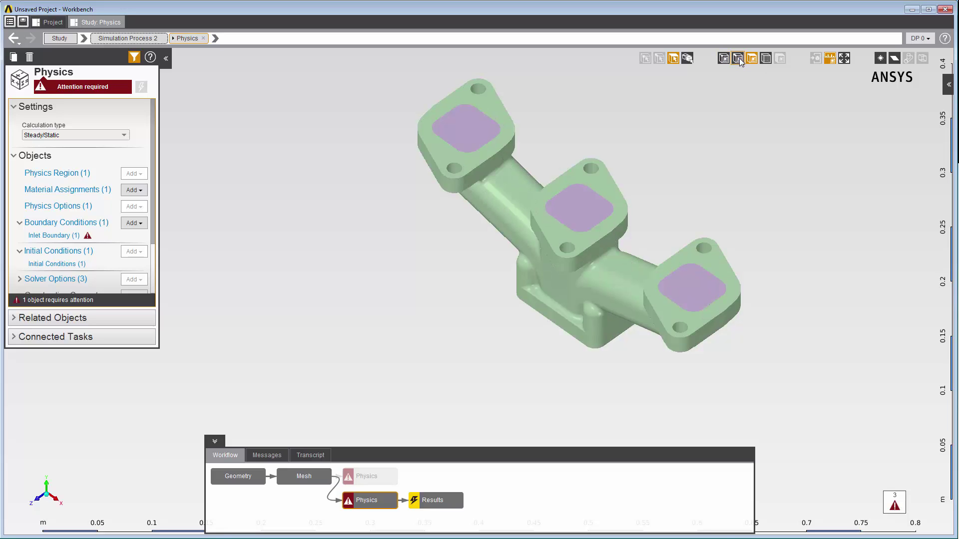
pyautogui.click(738, 59)
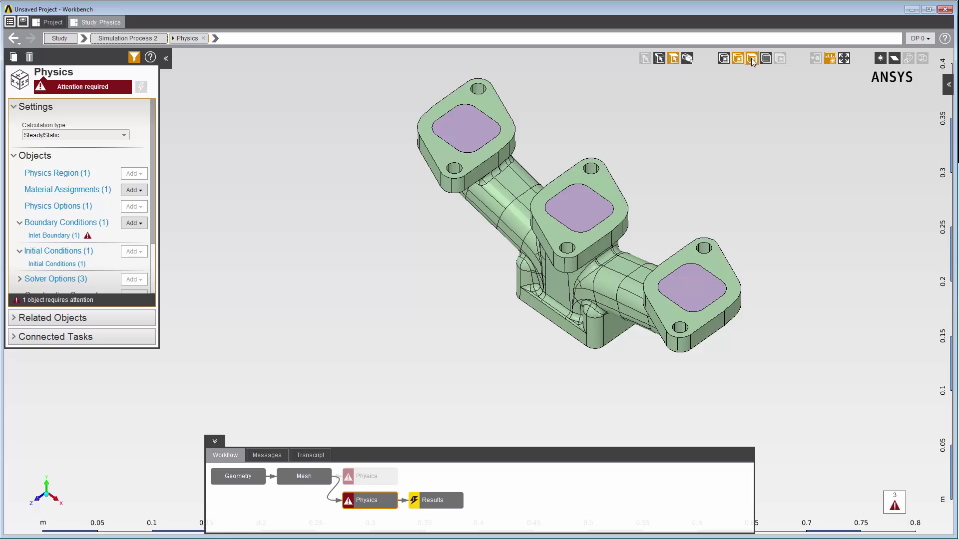
pyautogui.click(752, 59)
pyautogui.click(752, 59)
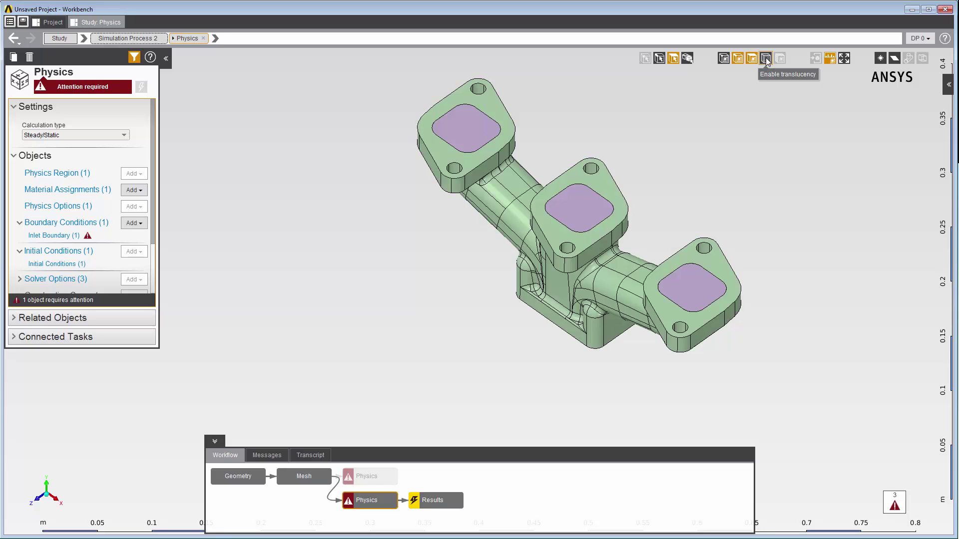
# Step: Make the manifold translucent and select the upper bolt hole's inner face on the middle flange with the Topology Selector
pyautogui.click(766, 59)
pyautogui.click(588, 192)
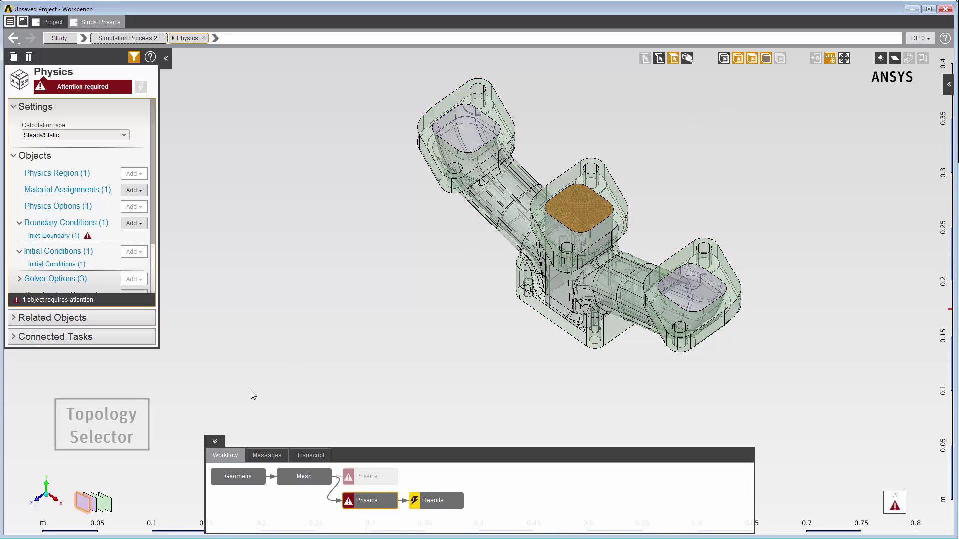
pyautogui.click(100, 506)
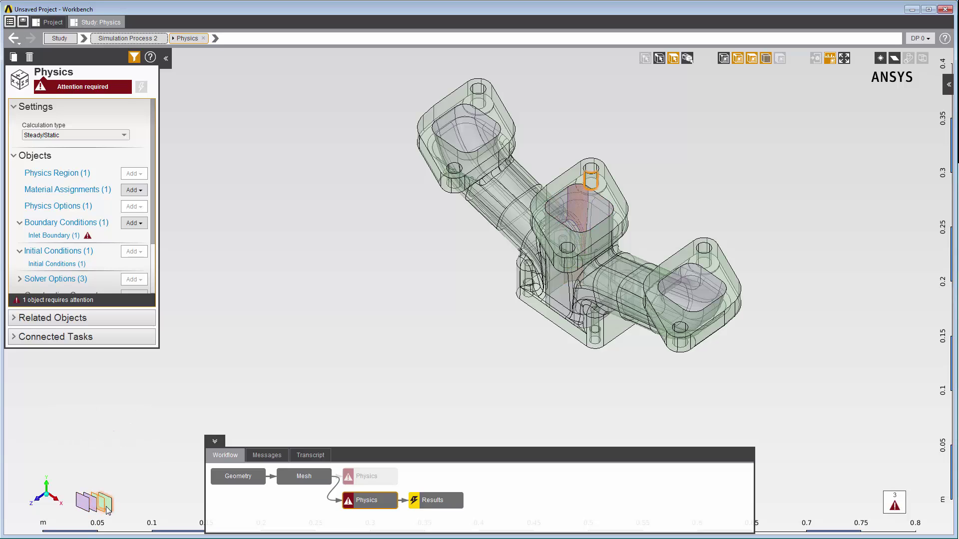
pyautogui.click(106, 507)
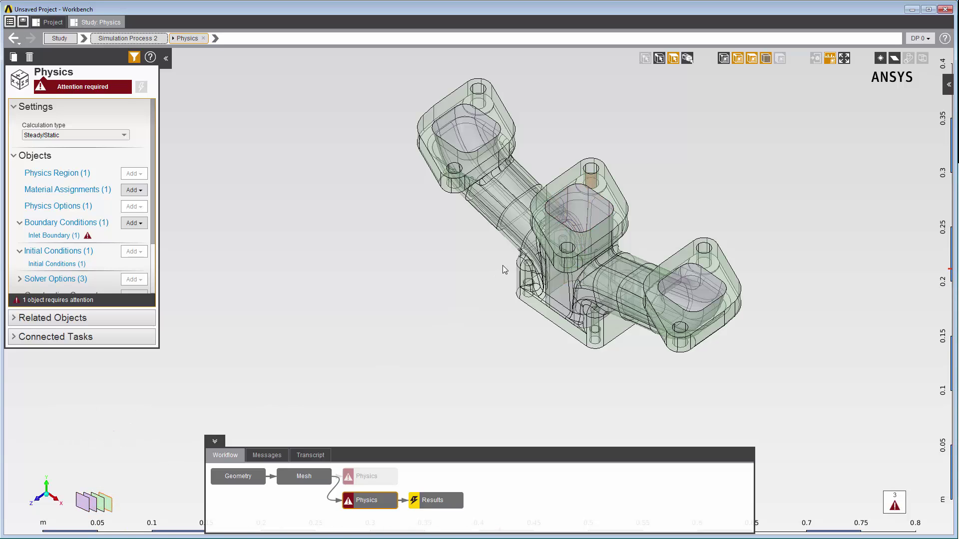
# Step: Select the pipe face beside the middle flange, and box-select the middle and lower flanges with the pipe between them
pyautogui.click(521, 232)
pyautogui.keyDown('ctrl'); pyautogui.moveTo(521, 232); pyautogui.dragTo(468, 250, button='right'); pyautogui.keyUp('ctrl')
pyautogui.scroll(2, 468, 248)
pyautogui.scroll(3, 469, 247)
pyautogui.scroll(-5, 468, 248)
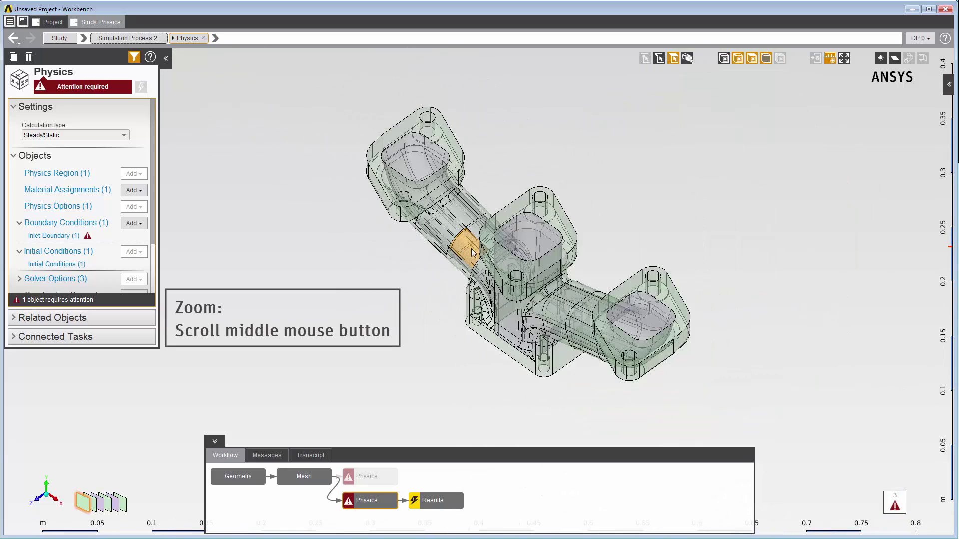
pyautogui.moveTo(733, 399)
pyautogui.keyDown('shift'); pyautogui.mouseDown()
pyautogui.moveTo(664, 351)
pyautogui.moveTo(559, 253)
pyautogui.mouseUp(); pyautogui.keyUp('shift')
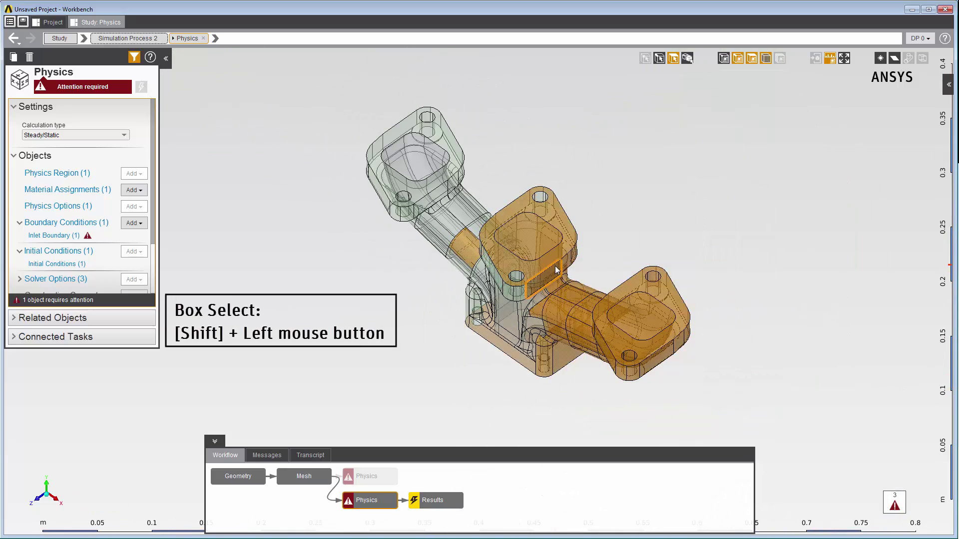
pyautogui.click(558, 268)
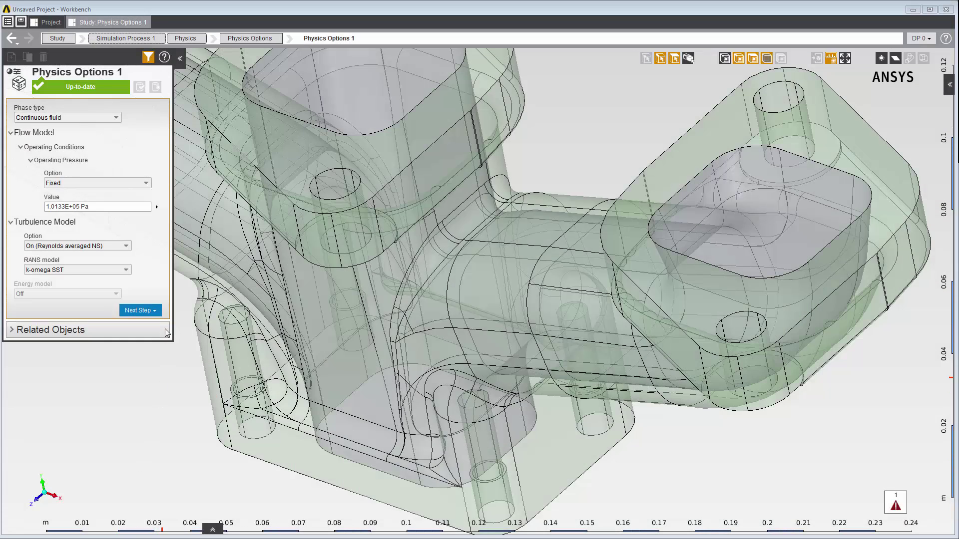
# Step: View the help on the operating pressure value and open the Setting Up Turbulence Physics Options topic from the Fluid Physics Options help
pyautogui.moveTo(159, 213)
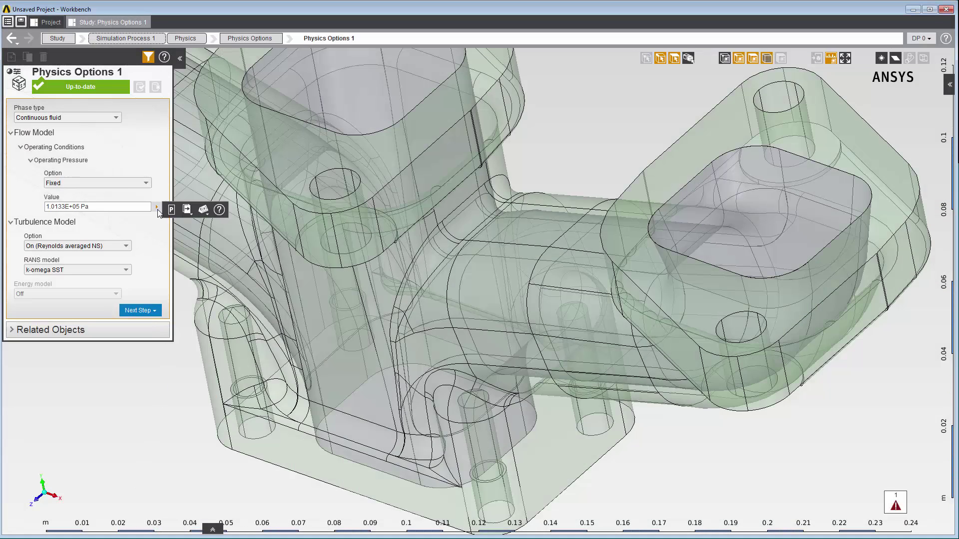
pyautogui.click(218, 212)
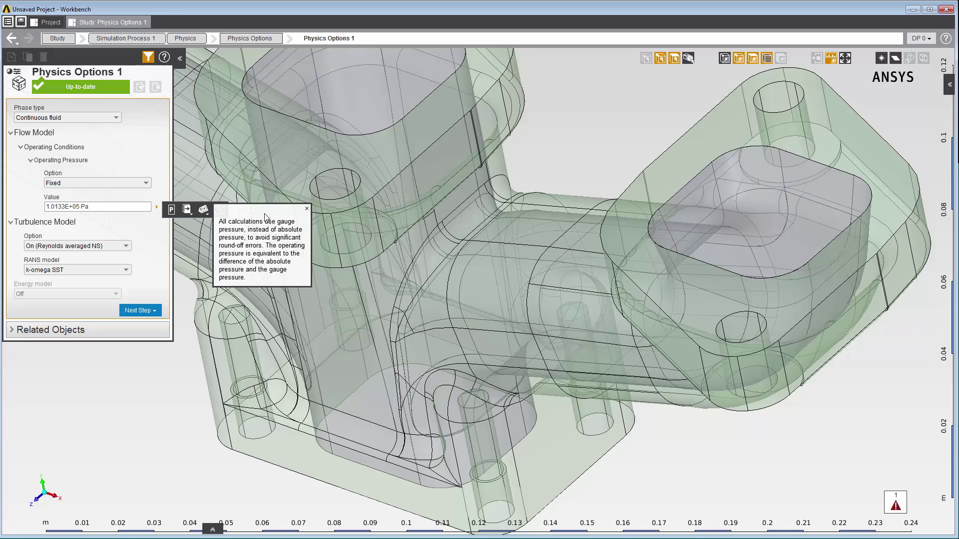
pyautogui.click(306, 210)
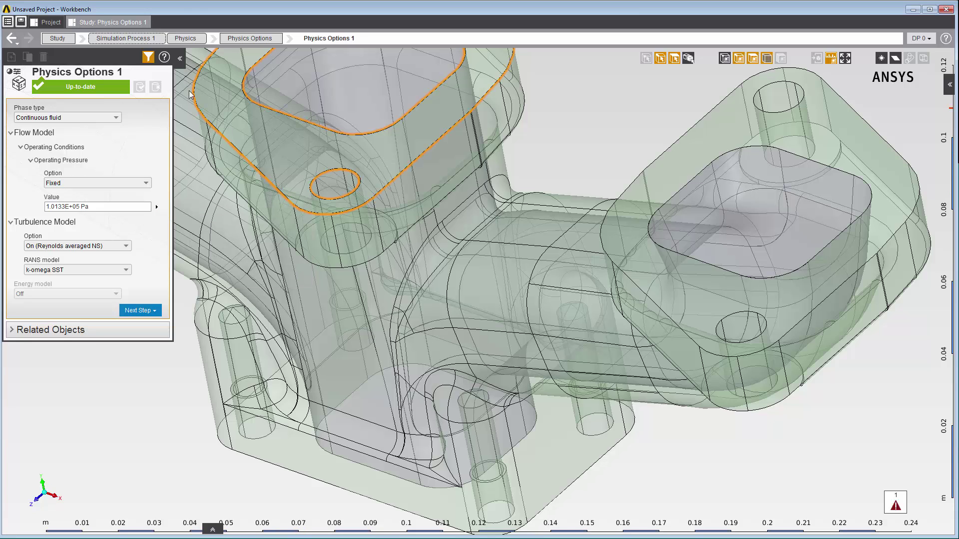
pyautogui.click(164, 58)
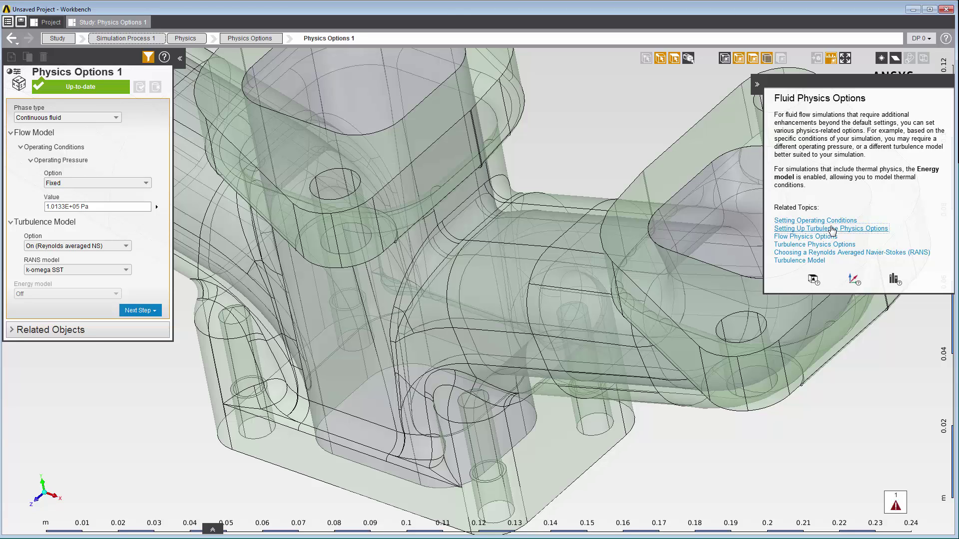
pyautogui.click(832, 229)
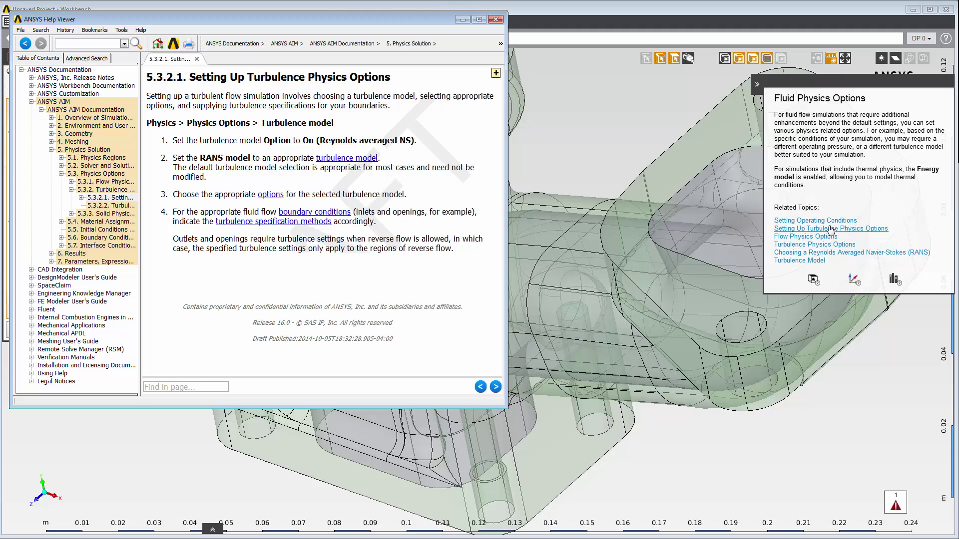